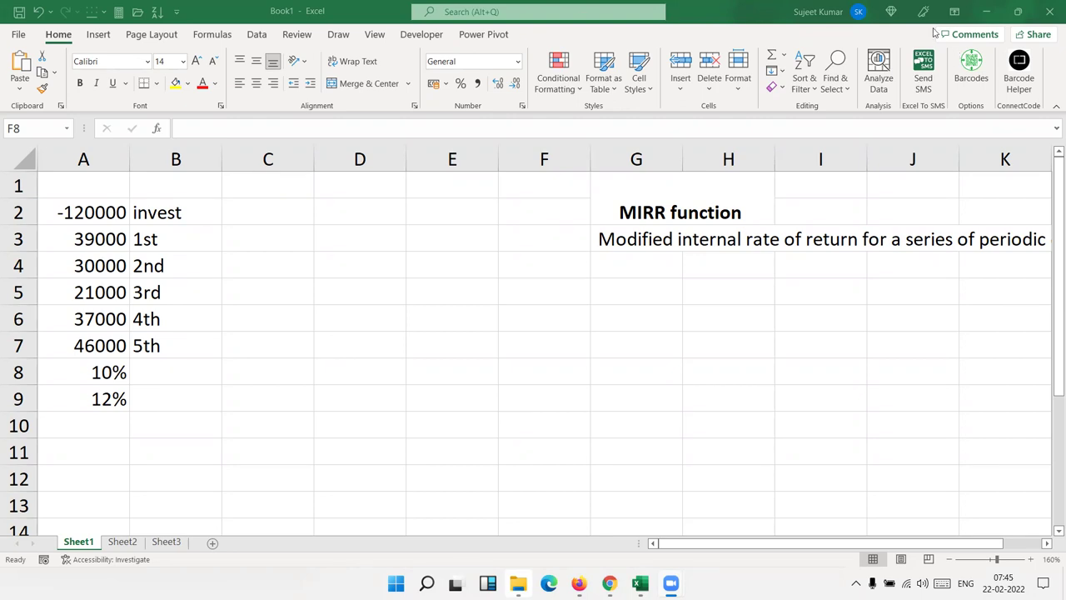
- Step through the initial investment and yearly cash flows in A2 to A7
left_click(75, 214)
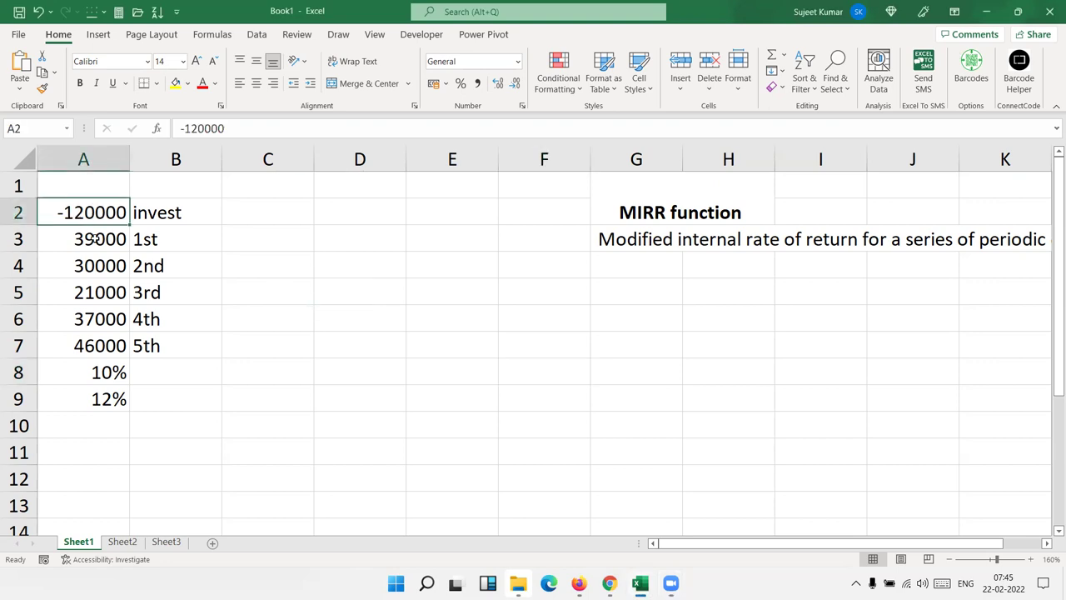
left_click(96, 239)
left_click(110, 266)
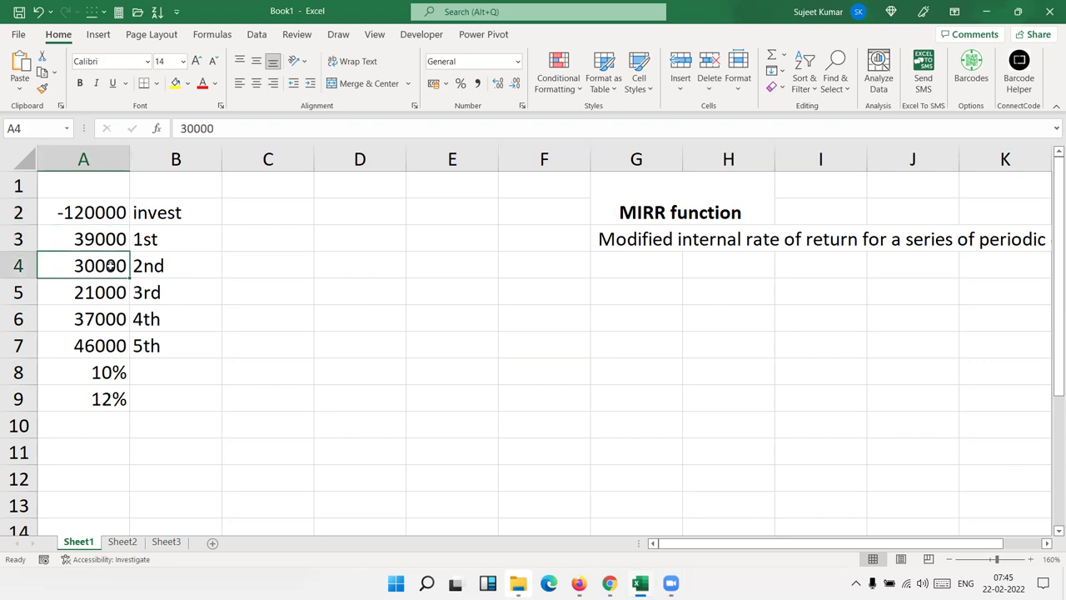
left_click(115, 292)
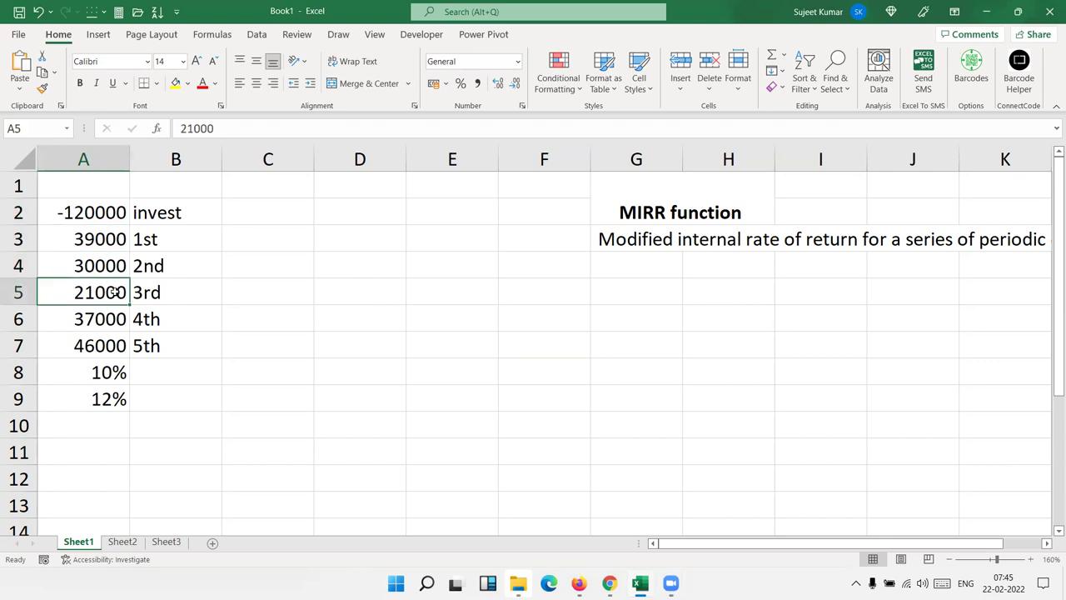
left_click(113, 321)
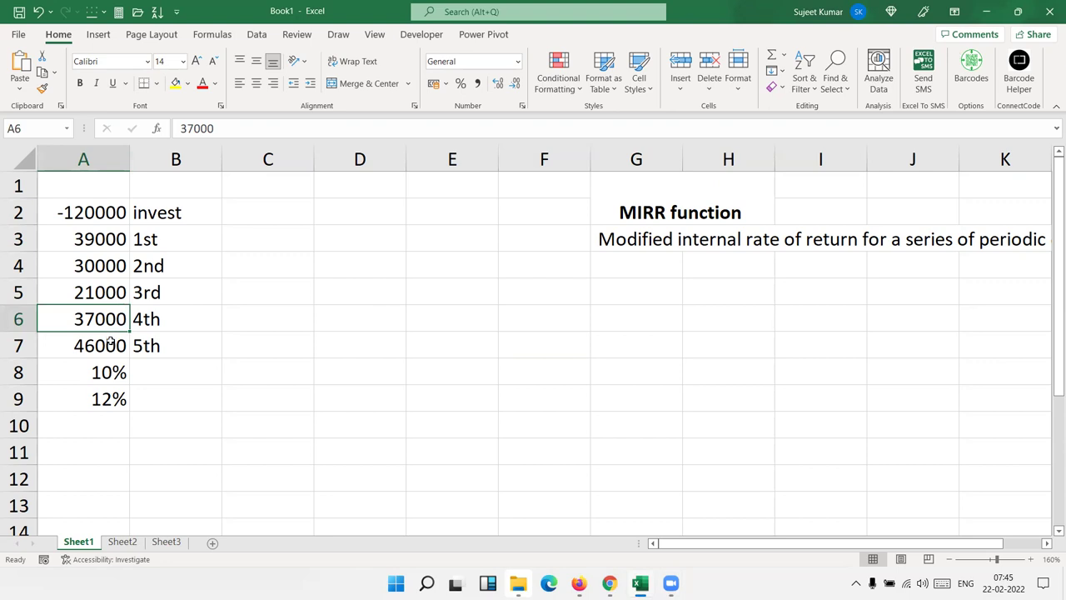
left_click(98, 351)
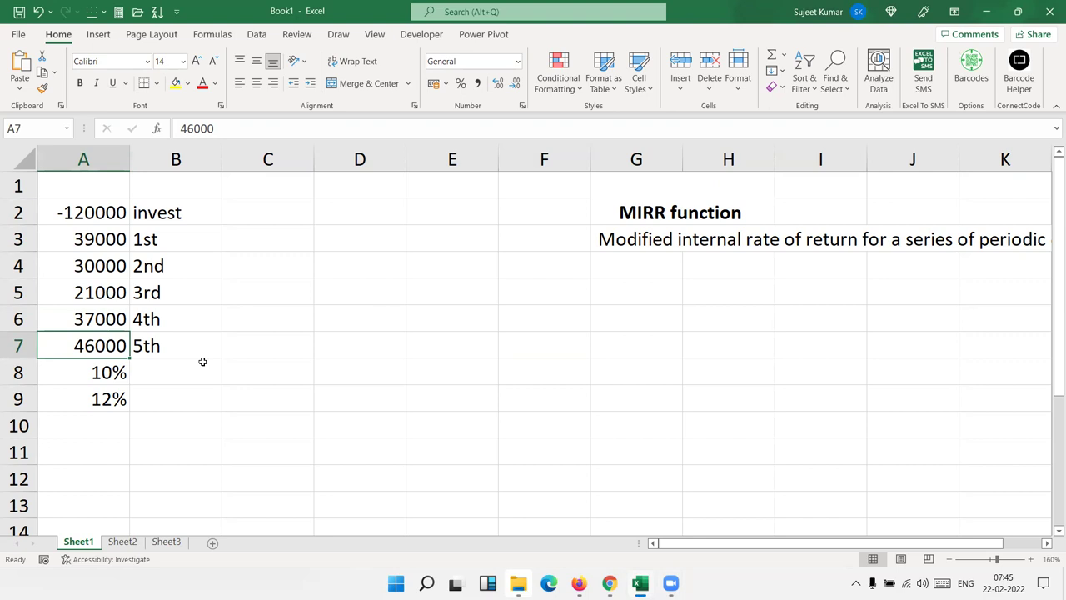
- Check the 10% finance rate and 12% reinvestment rate, then select cell B10
key("Down")
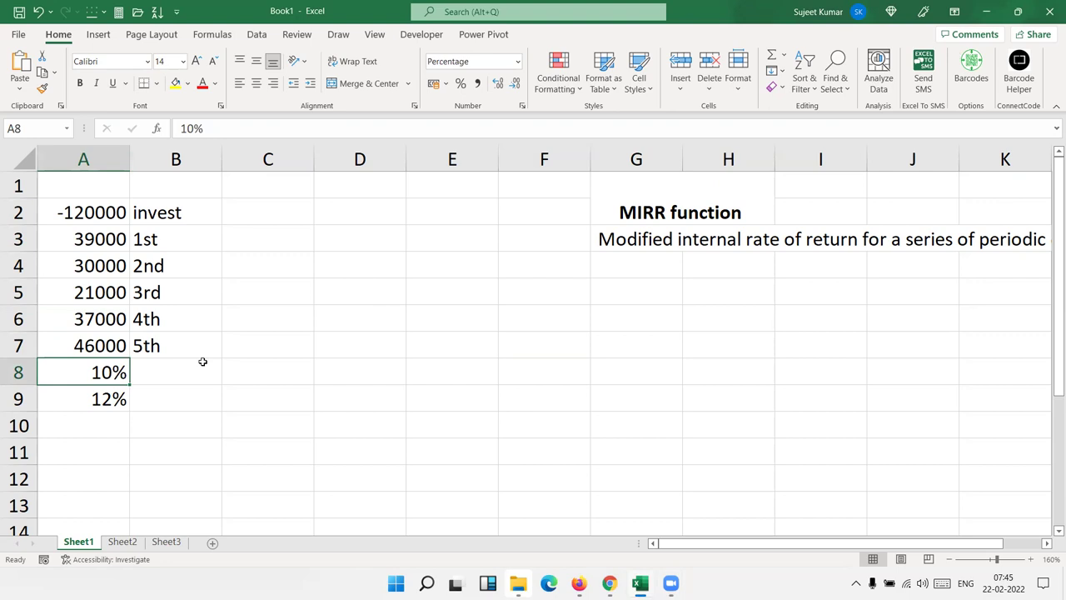
key("Down")
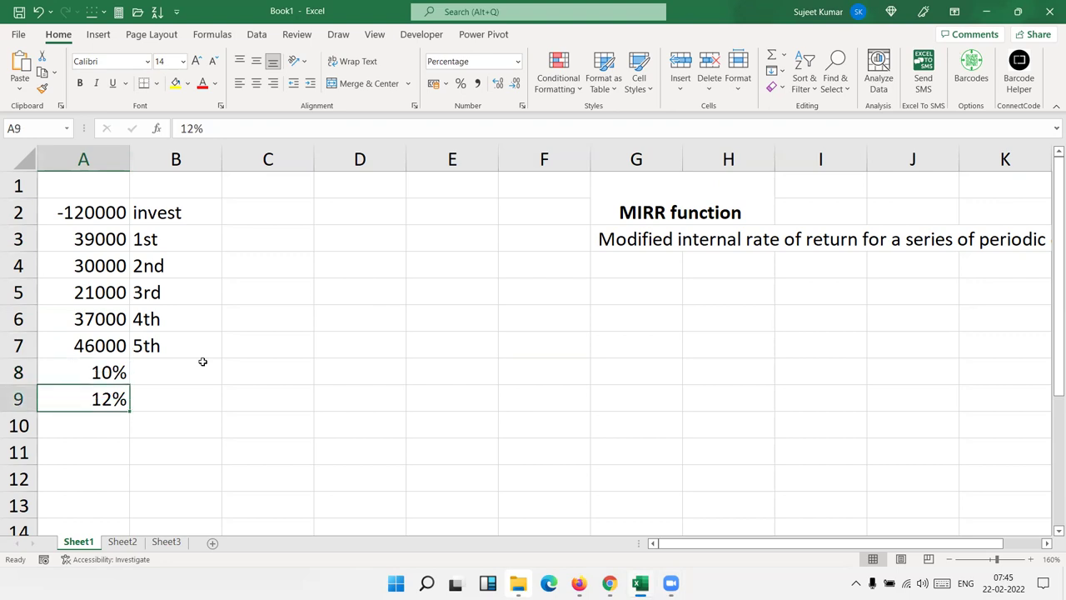
key("Up")
key("Up")
key("shift+Up")
key("shift+Up")
key("shift+Up")
key("shift+Up")
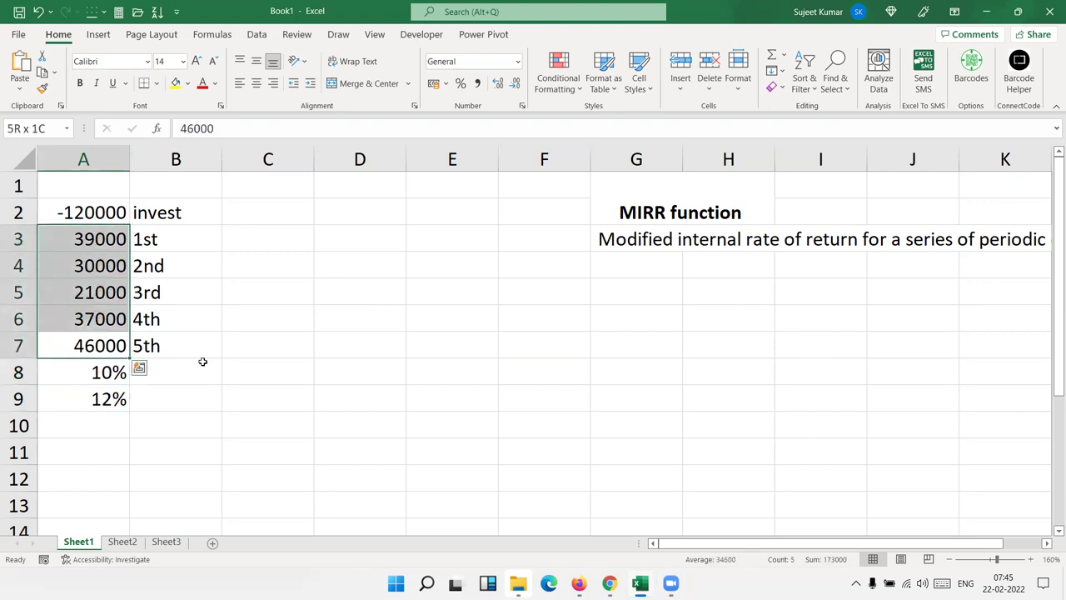
key("Down")
key("Down")
key("Down")
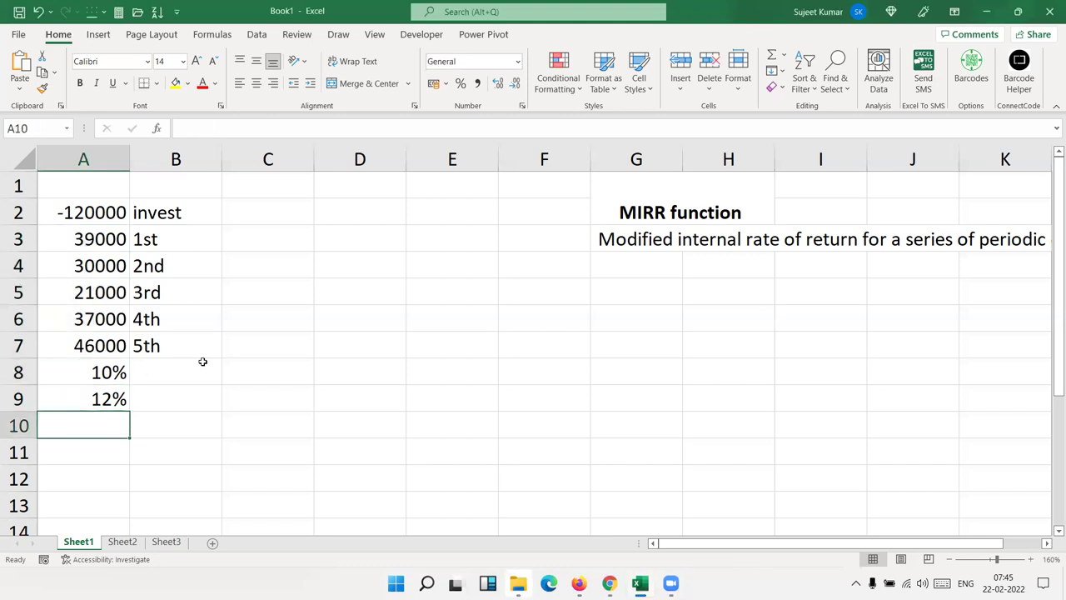
key("Up")
key("Right")
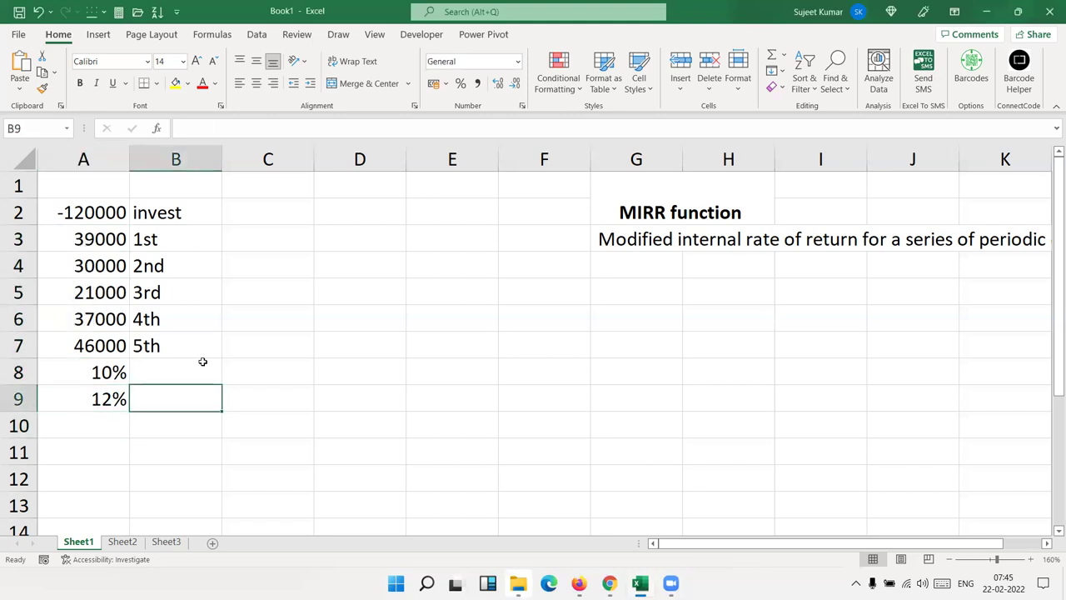
key("Down")
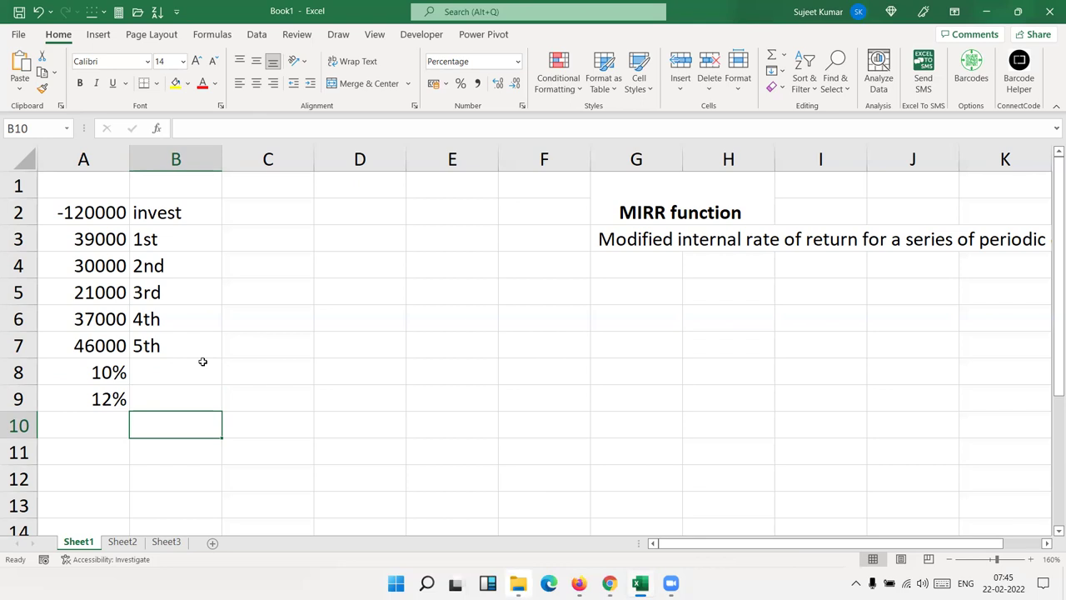
- Enter =MIRR(A2:A7,A8,A9) in B10, giving a 13% result
type("=m")
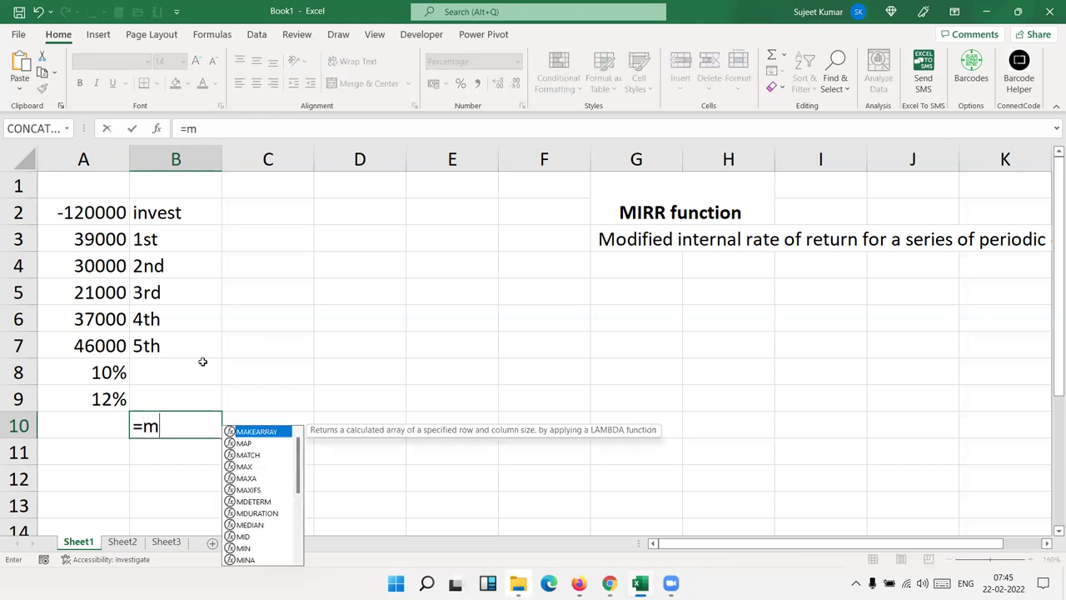
type("od")
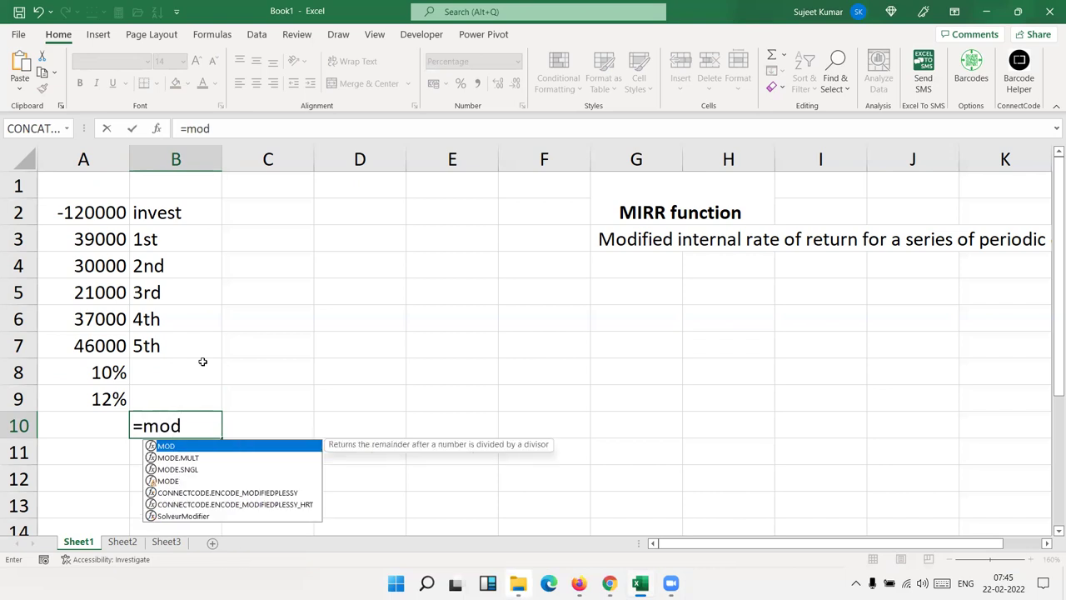
type("i")
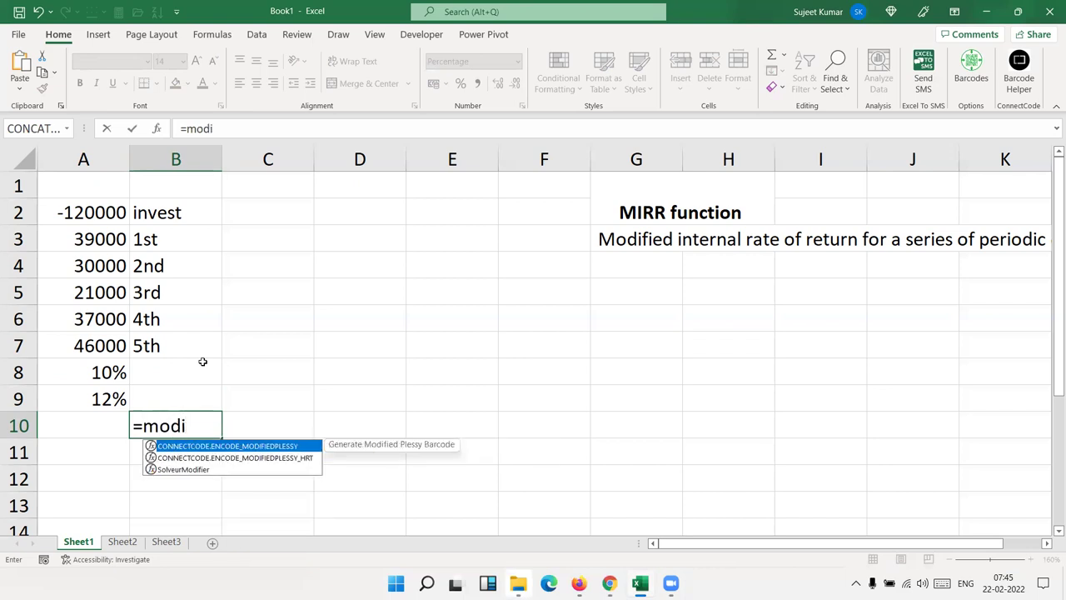
key("BackSpace")
key("BackSpace")
key("BackSpace")
key("BackSpace")
type("mi")
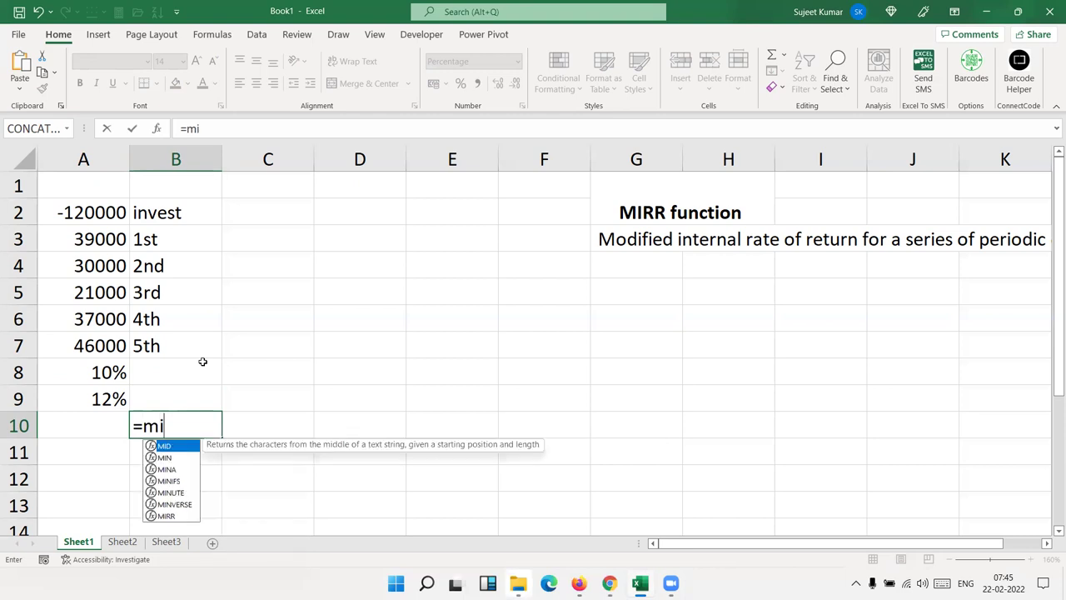
type("rr")
key("Tab")
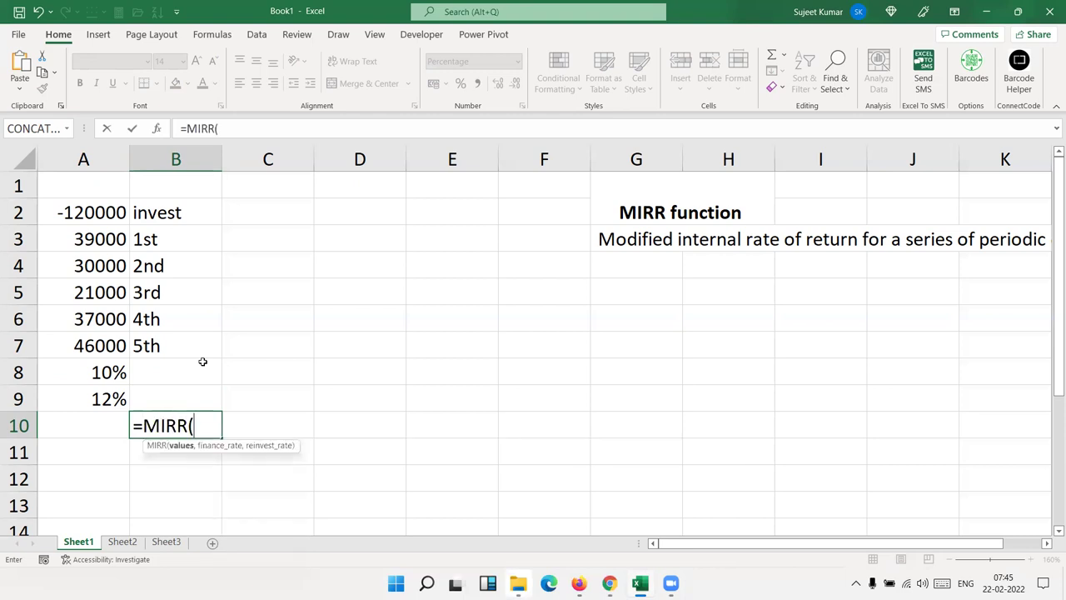
left_click_drag(121, 348, 117, 210)
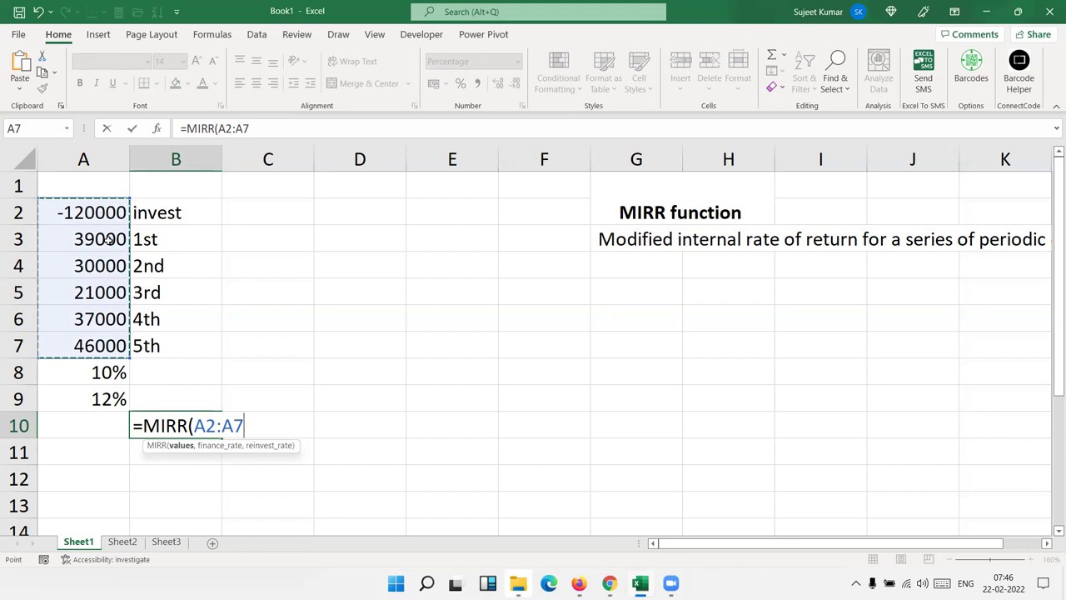
type(",")
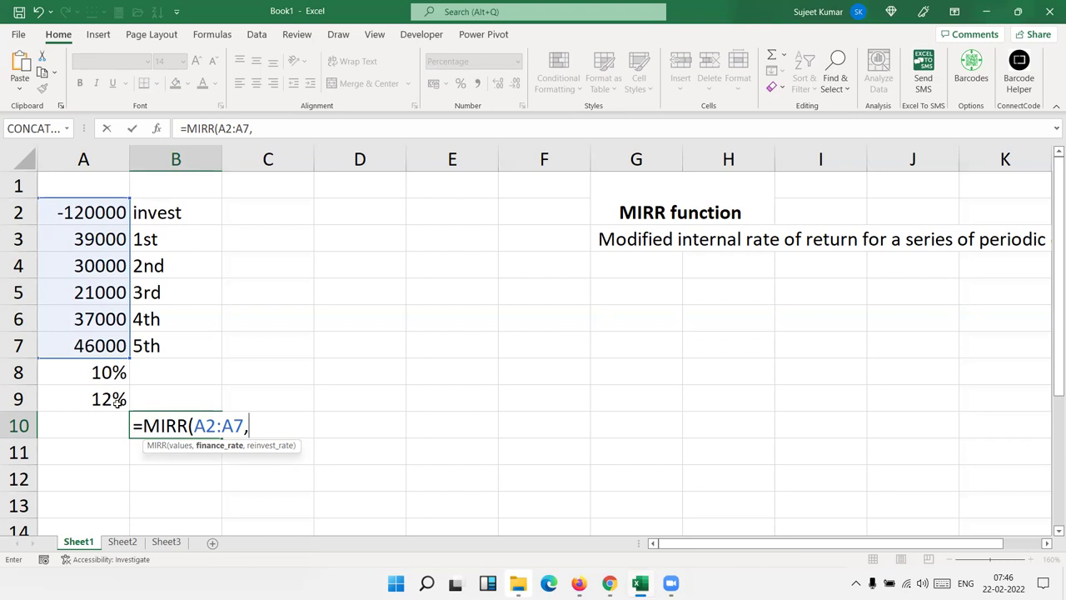
left_click(88, 377)
type(",")
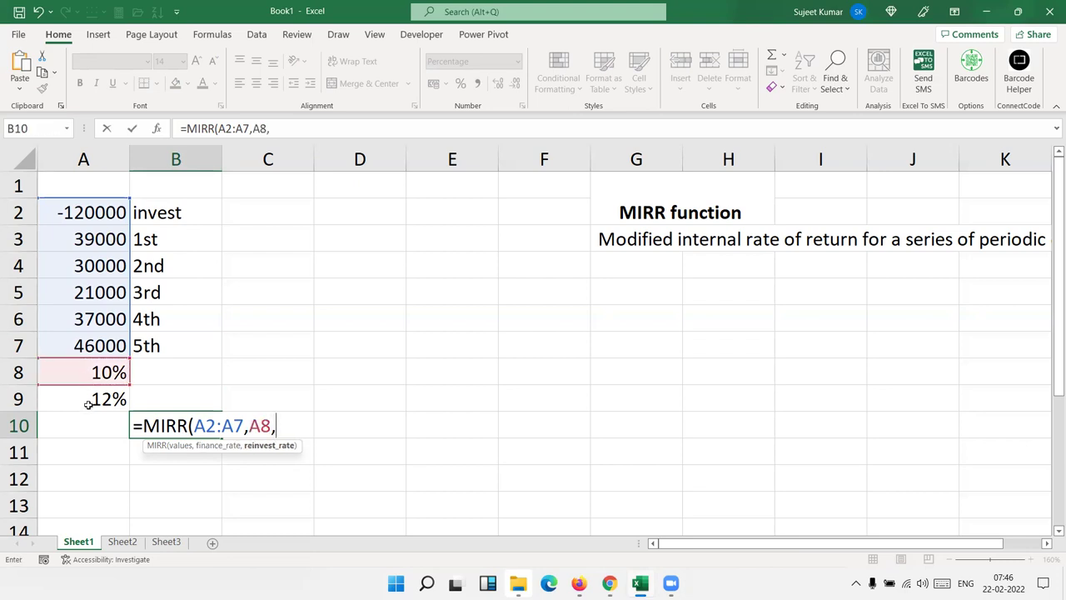
left_click(85, 400)
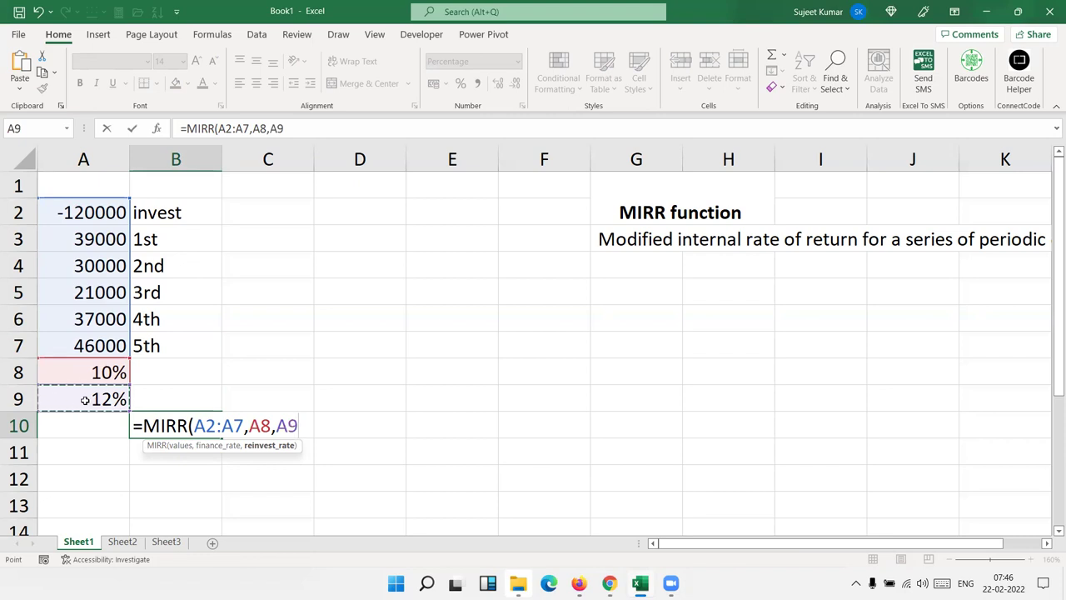
key("Return")
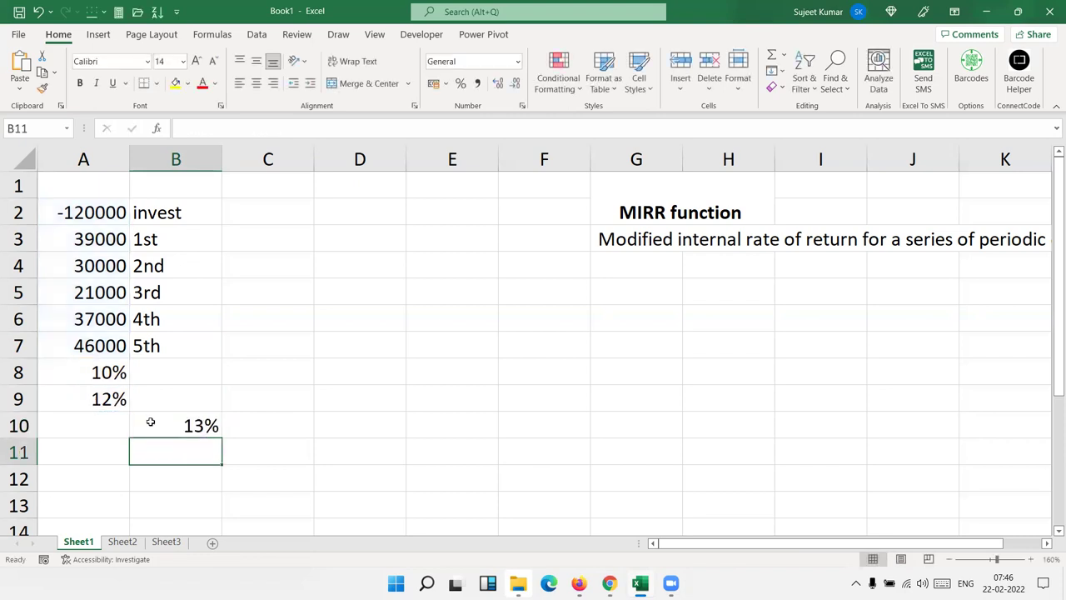
- Add two decimal places to B10 so the MIRR result reads 12.61%
left_click(150, 420)
left_click(496, 83)
left_click(496, 83)
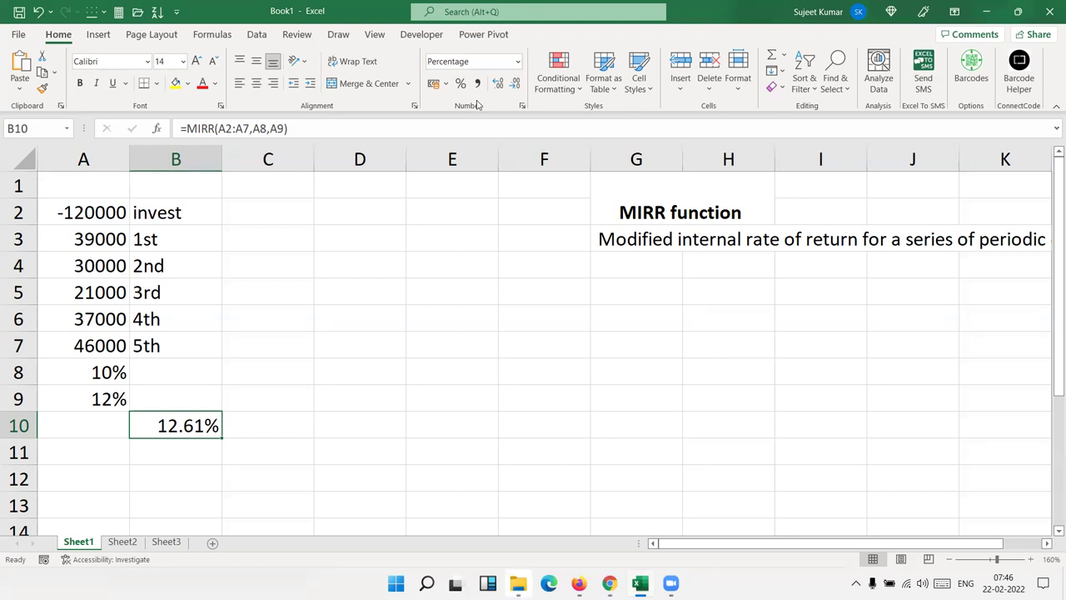
- Switch to Chrome and load iptindia.com in a new tab
left_click(671, 583)
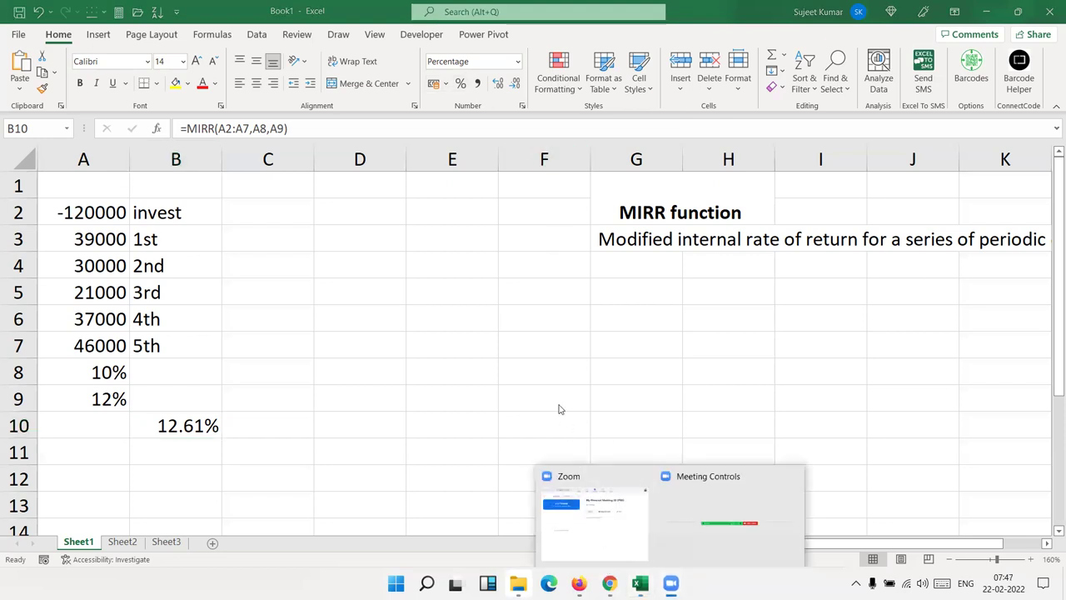
key("alt+Tab")
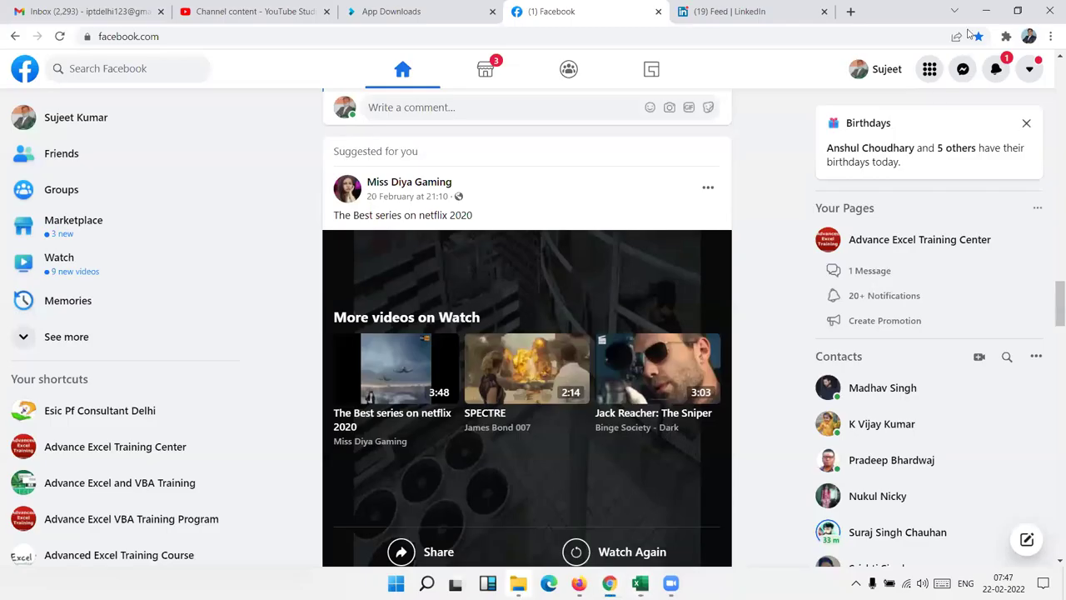
key("ctrl+t")
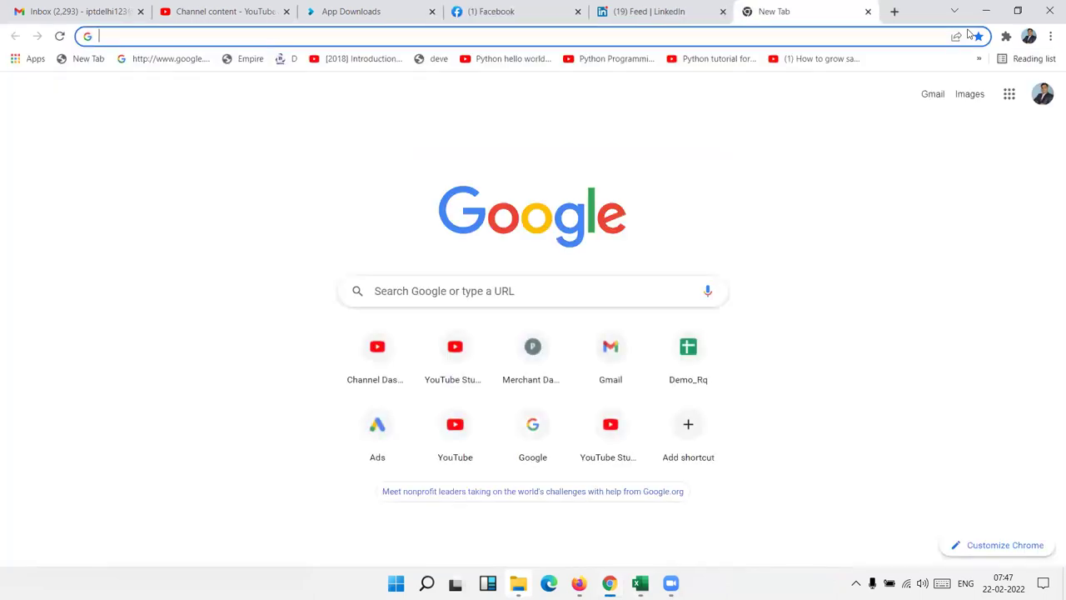
type("ipt")
key("Return")
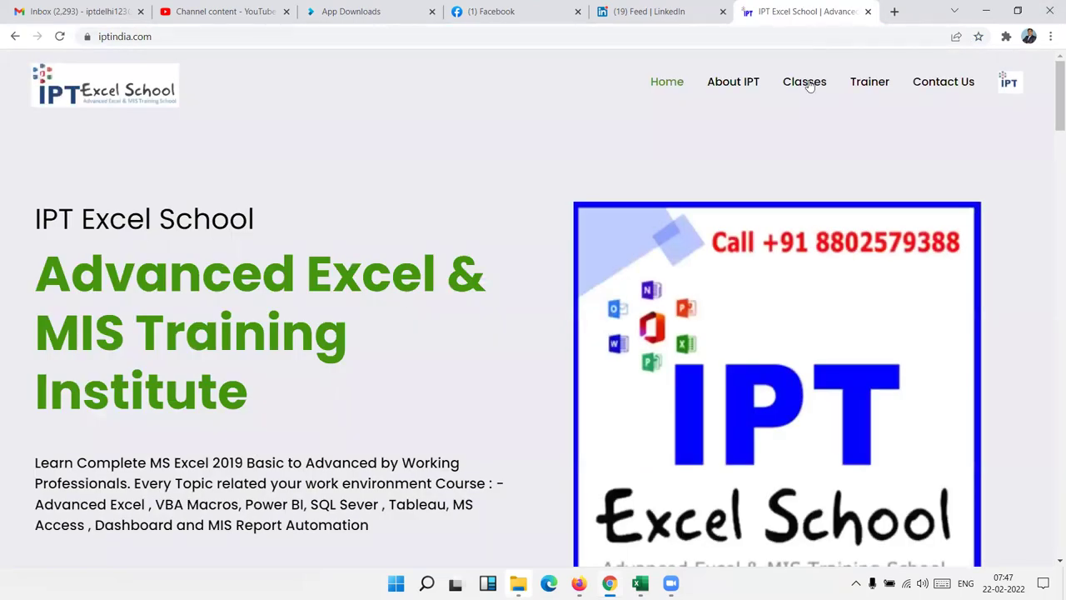
- Go through Classes and Course Details to the Book Demo Class request form
left_click(799, 81)
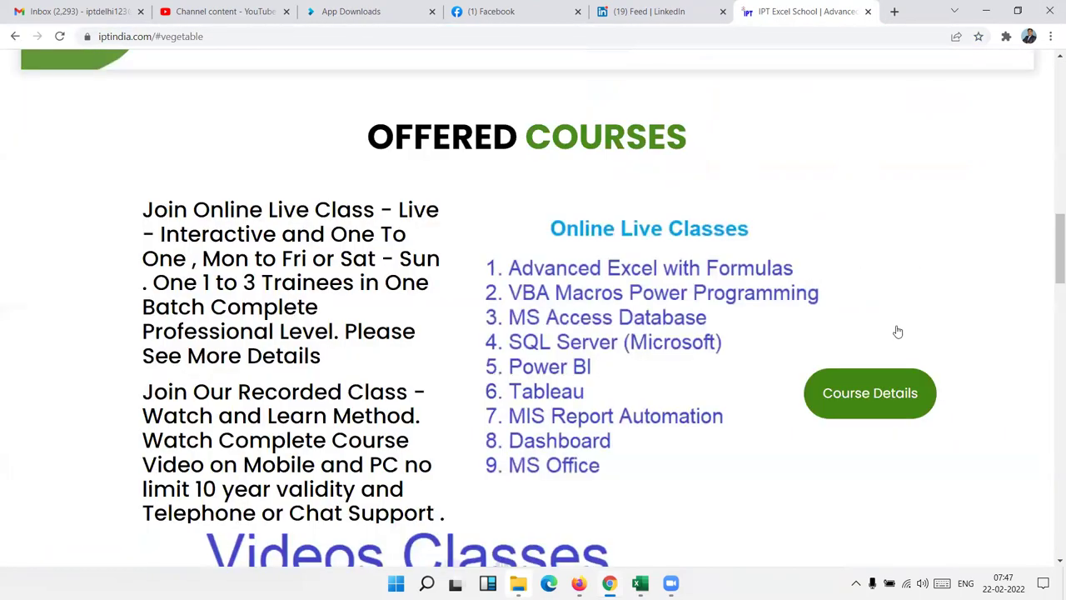
scroll(893, 329, "down", 1)
left_click(890, 326)
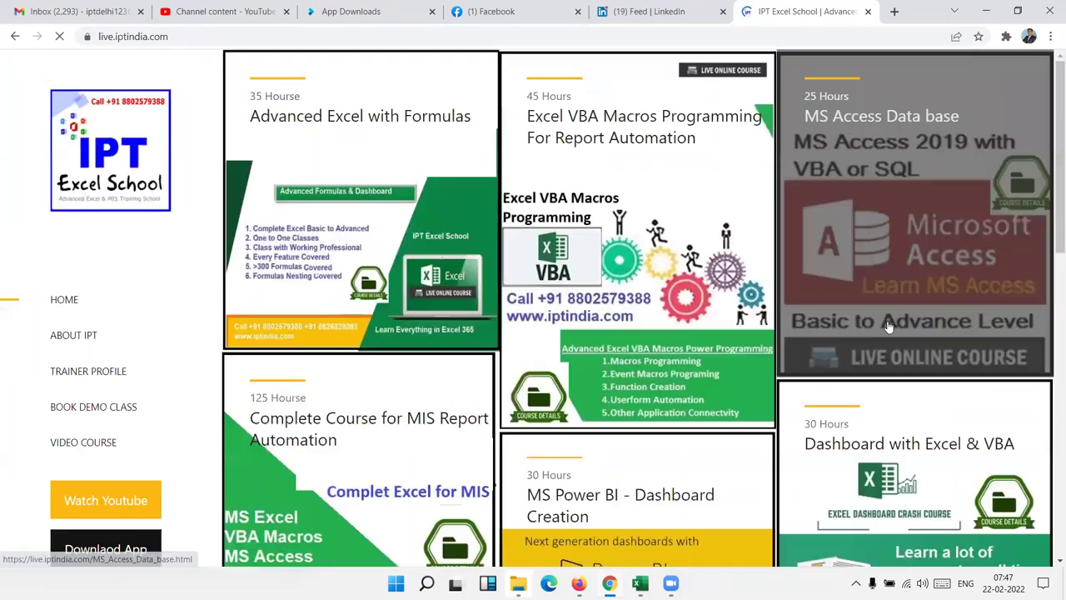
scroll(583, 358, "down", 1)
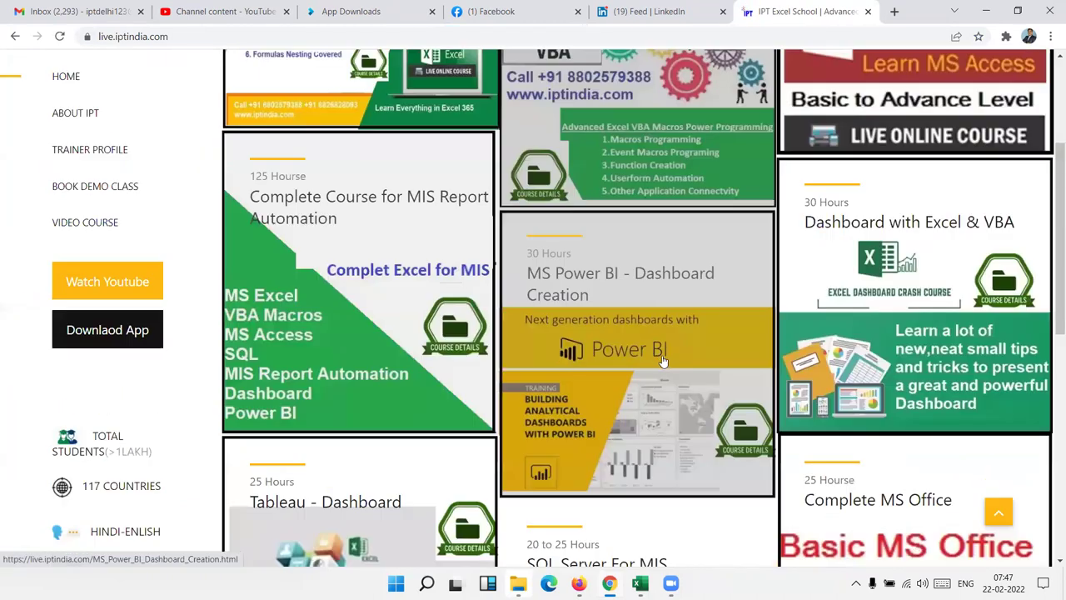
scroll(728, 387, "down", 4)
scroll(727, 388, "up", 5)
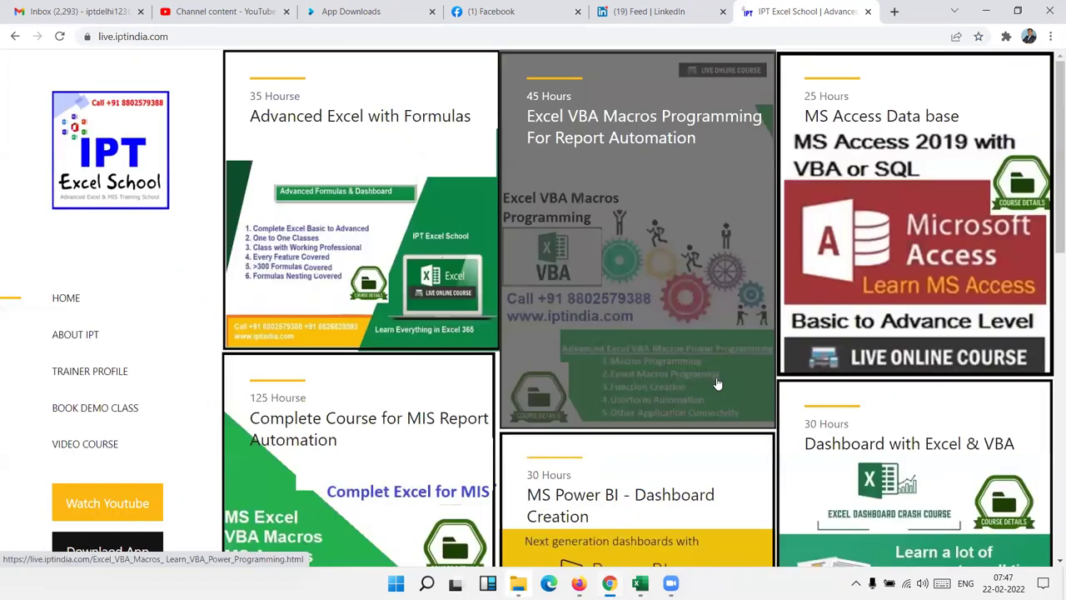
scroll(716, 381, "down", 2)
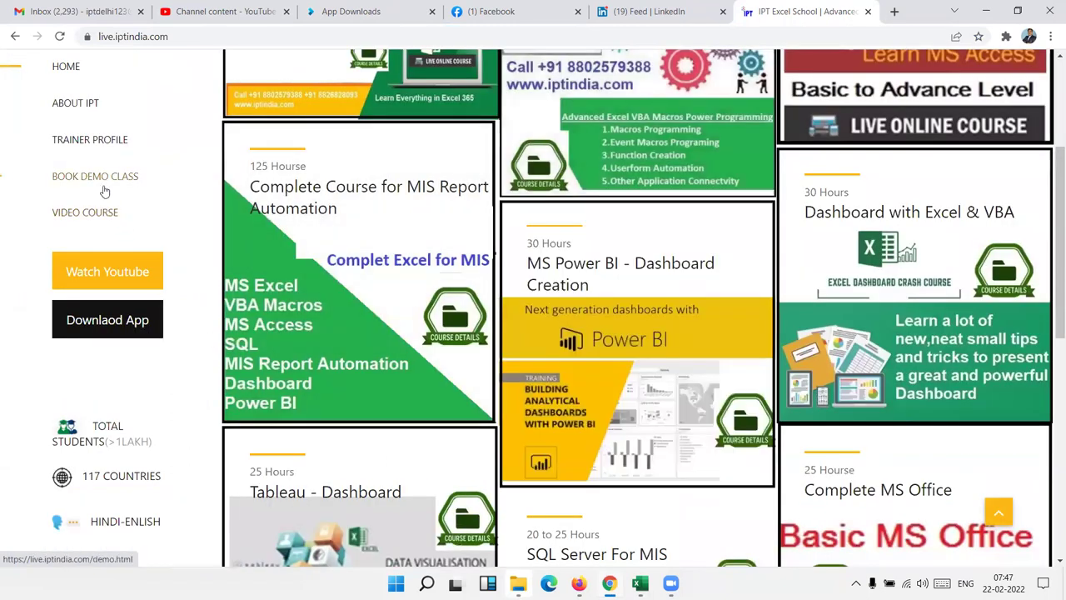
left_click(103, 190)
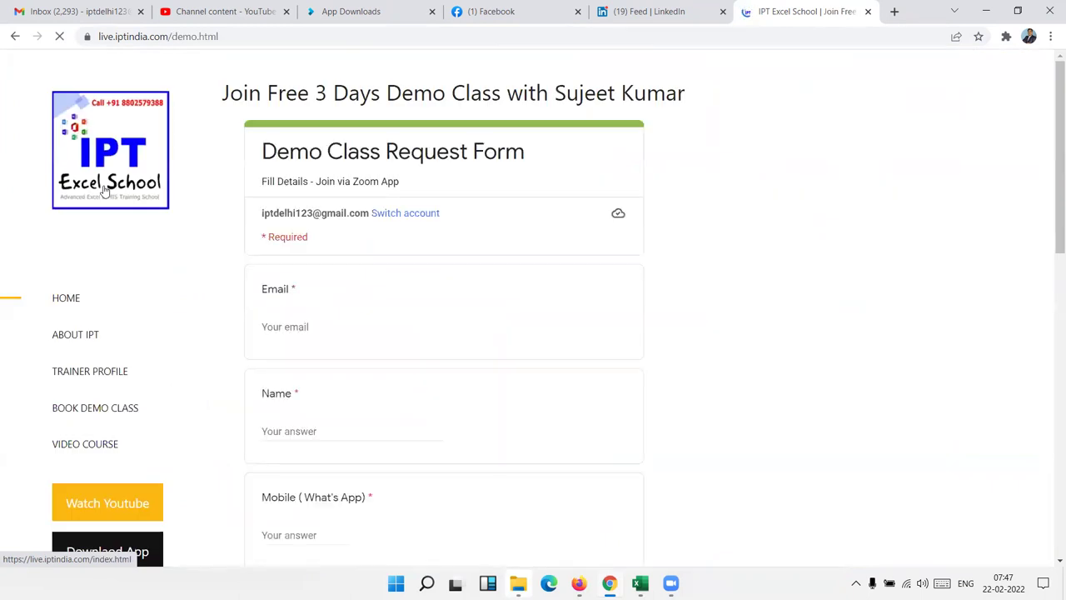
scroll(733, 348, "down", 15)
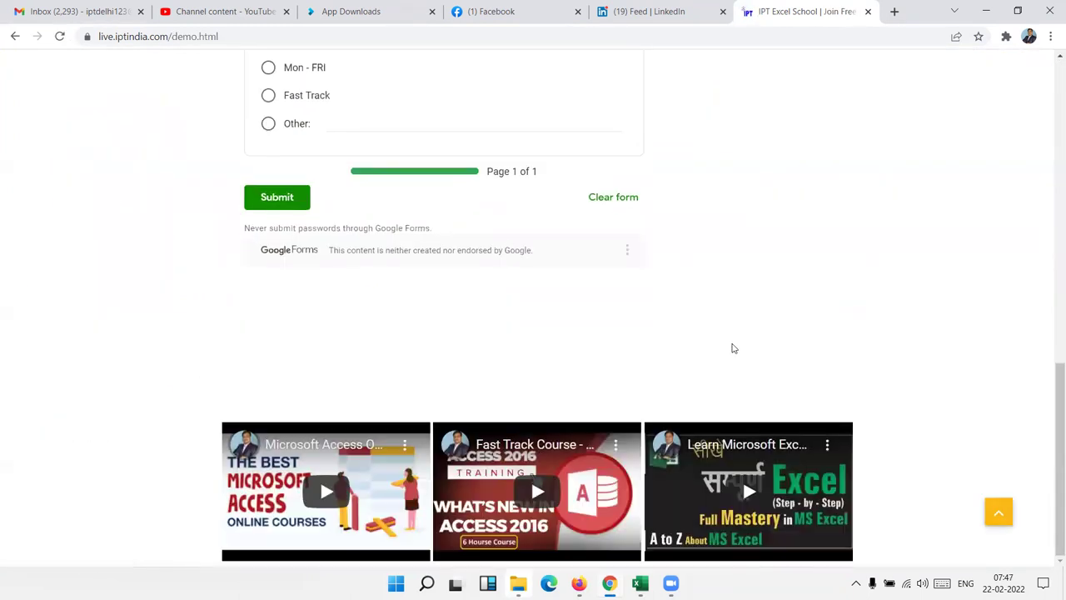
scroll(733, 348, "up", 15)
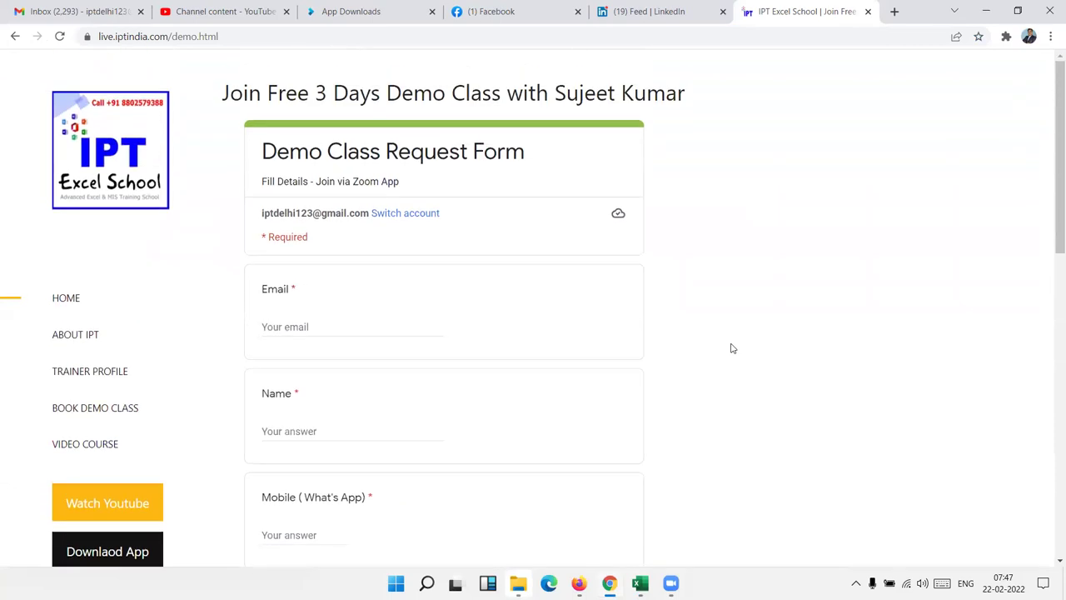
- Load the EXCEL MIS TRAINING Google Play listing from the pasted app link
left_click(220, 36)
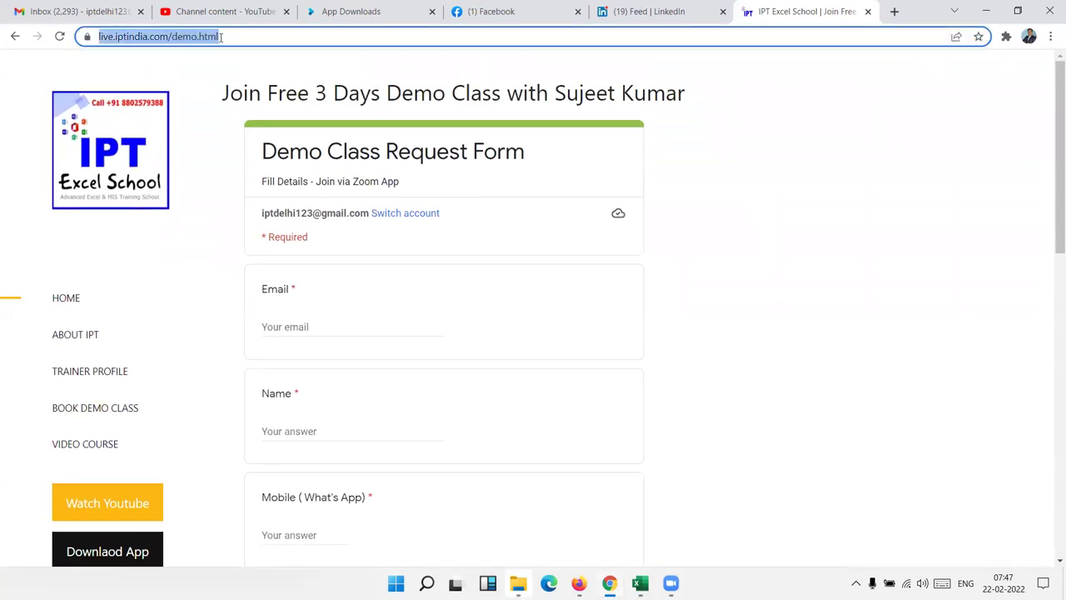
key("ctrl+v")
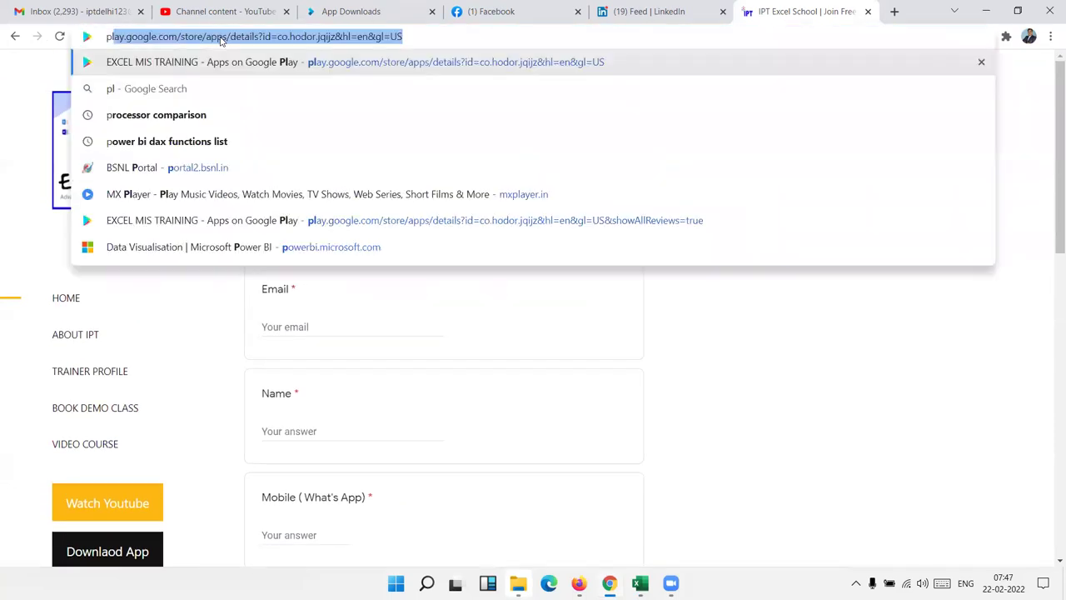
key("Return")
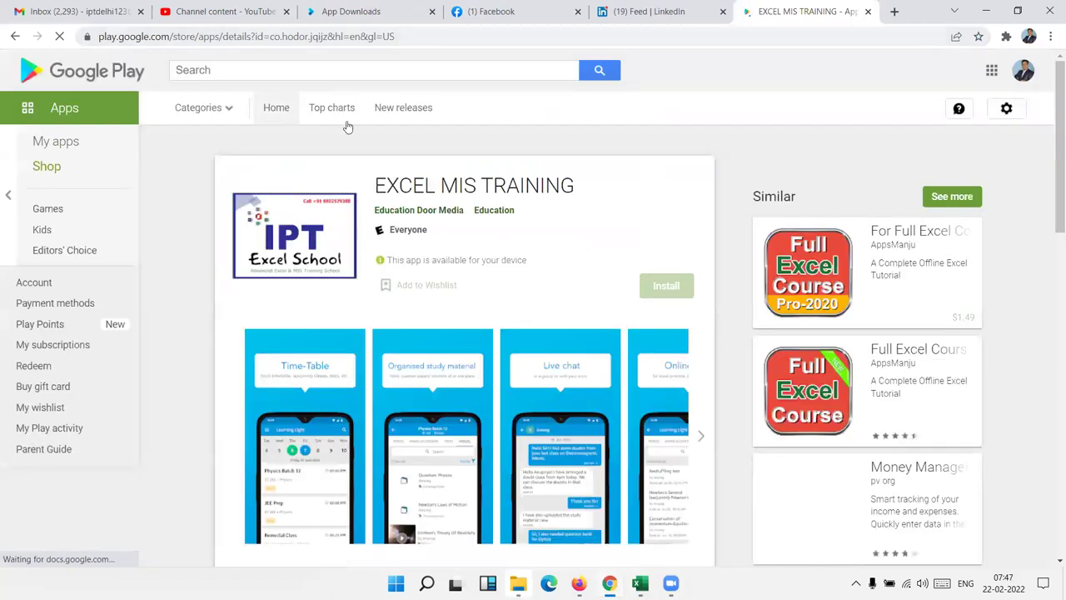
- Highlight the app title, browse the listing, then minimize everything to show the desktop
triple_click(405, 185)
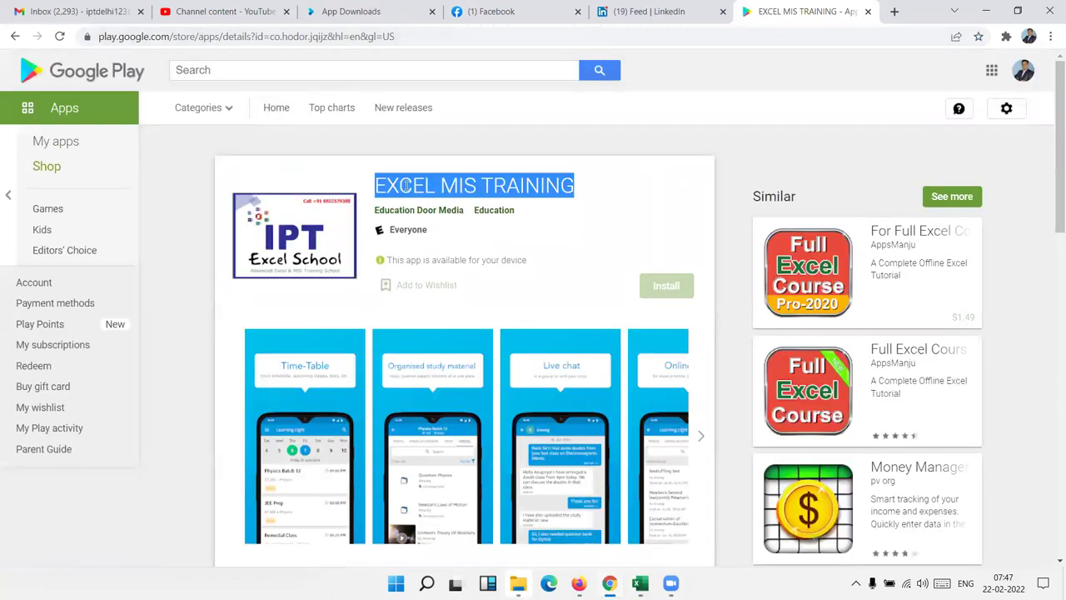
scroll(506, 236, "down", 1)
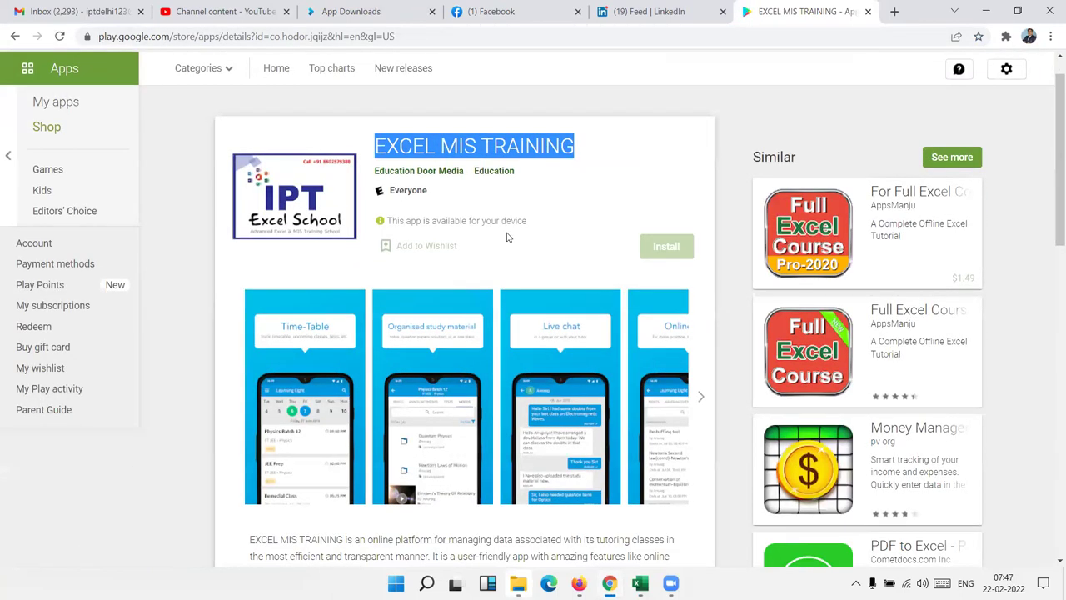
scroll(506, 238, "up", 1)
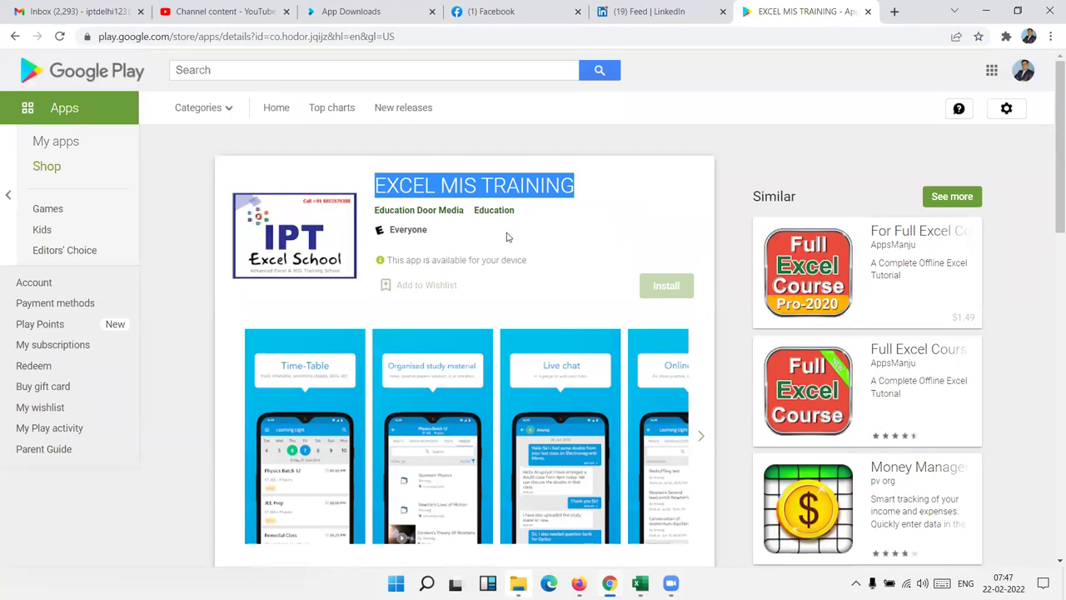
scroll(506, 237, "down", 1)
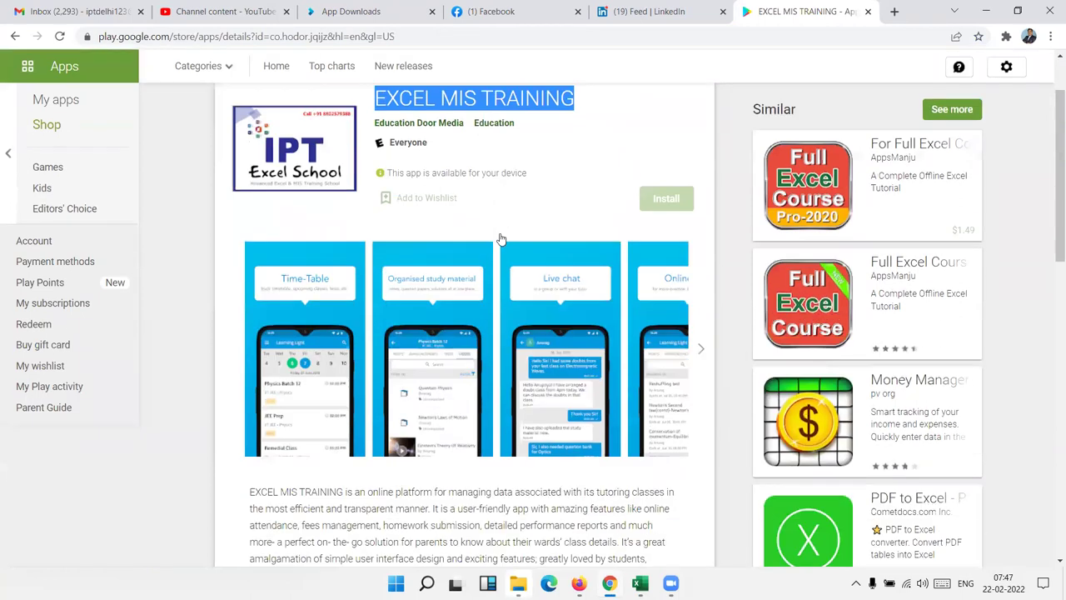
scroll(502, 239, "down", 10)
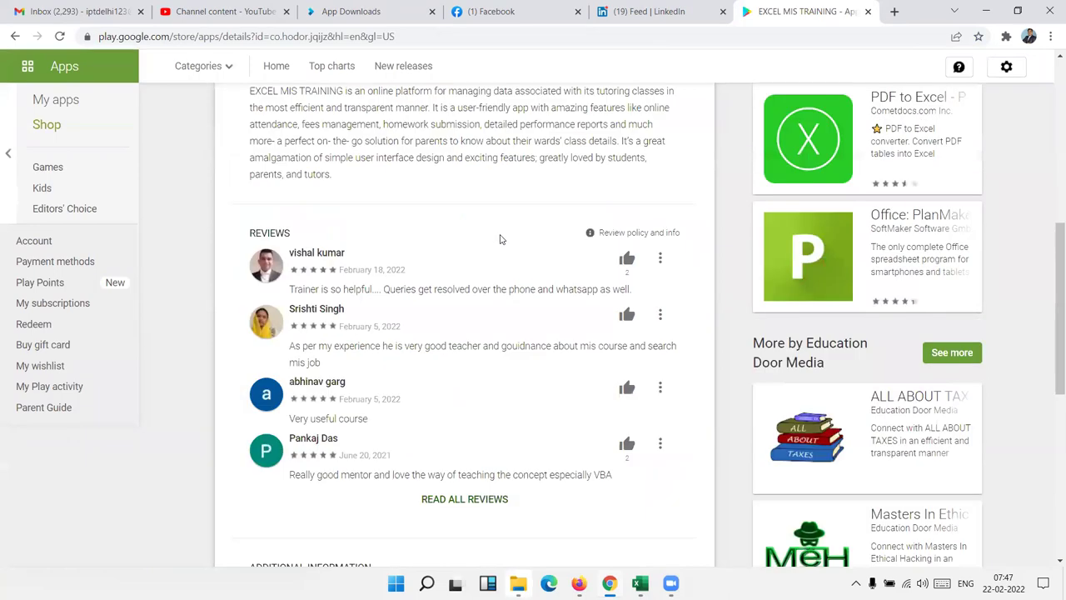
scroll(499, 239, "up", 10)
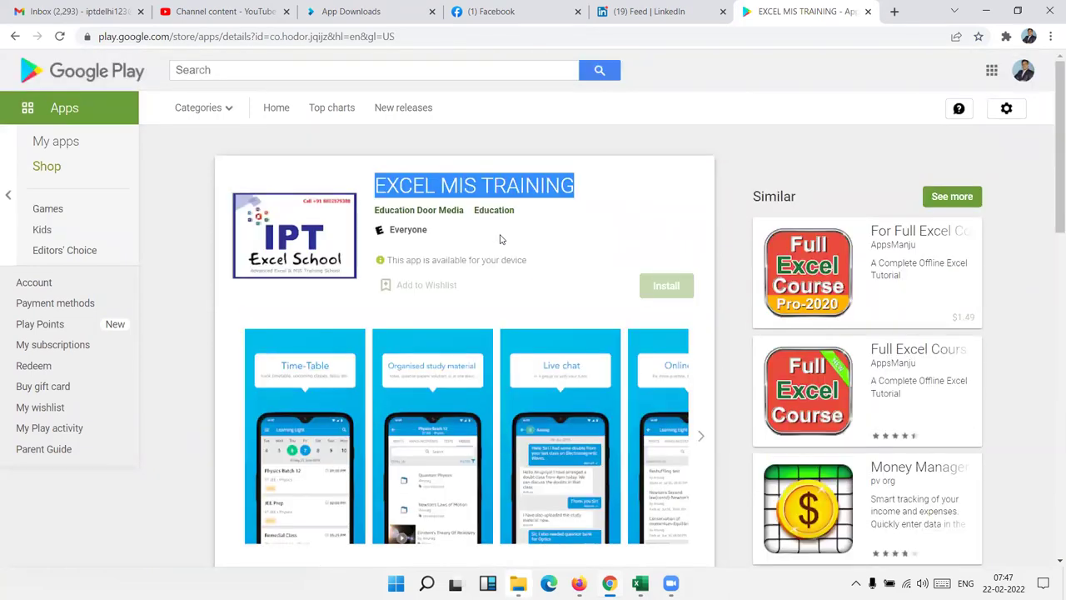
key("super+d")
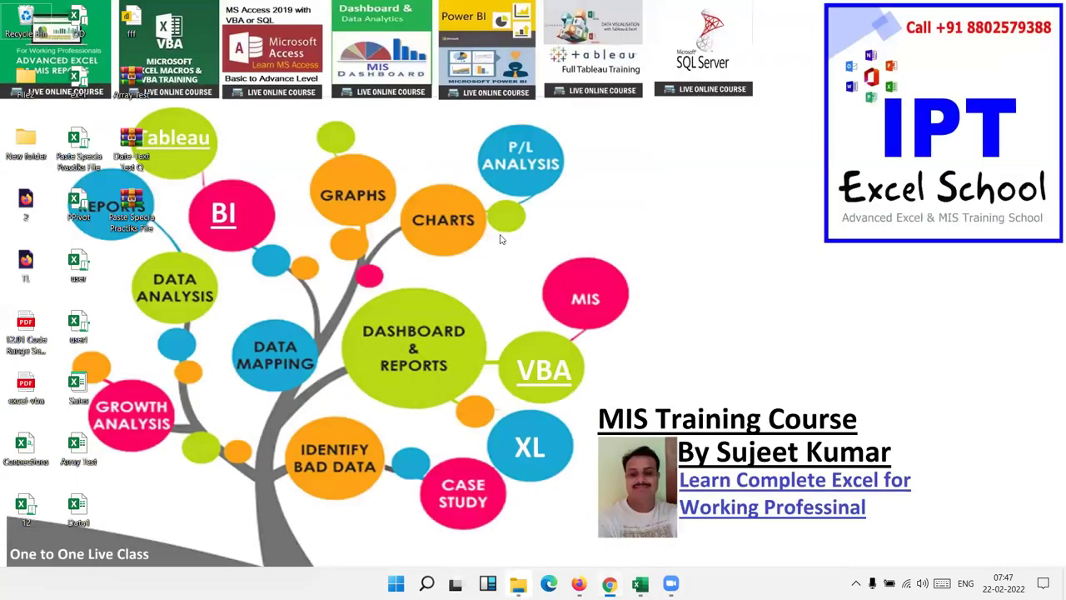